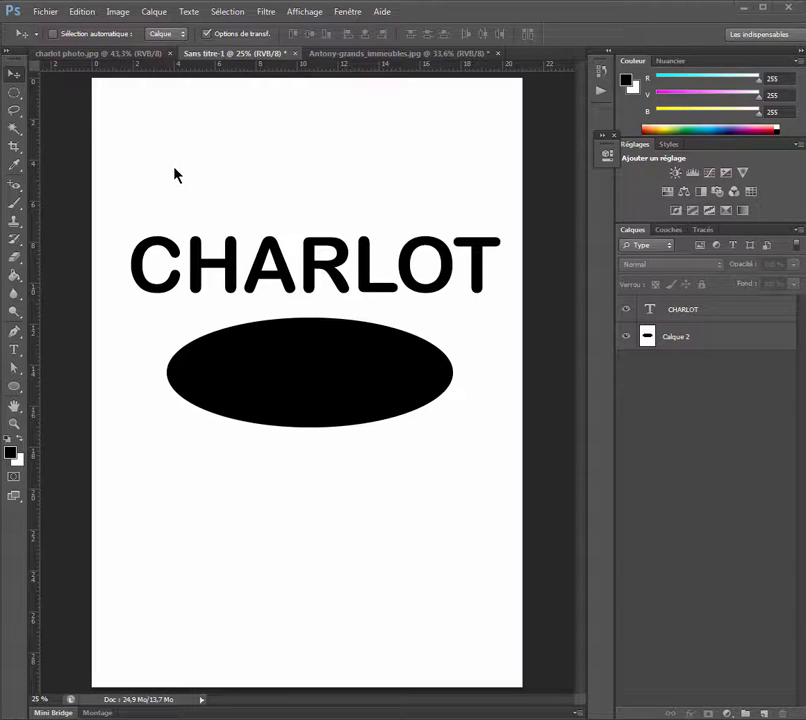
Copy a rectangular selection around the man's head and hat from charlot photo.jpg.
click(92, 53)
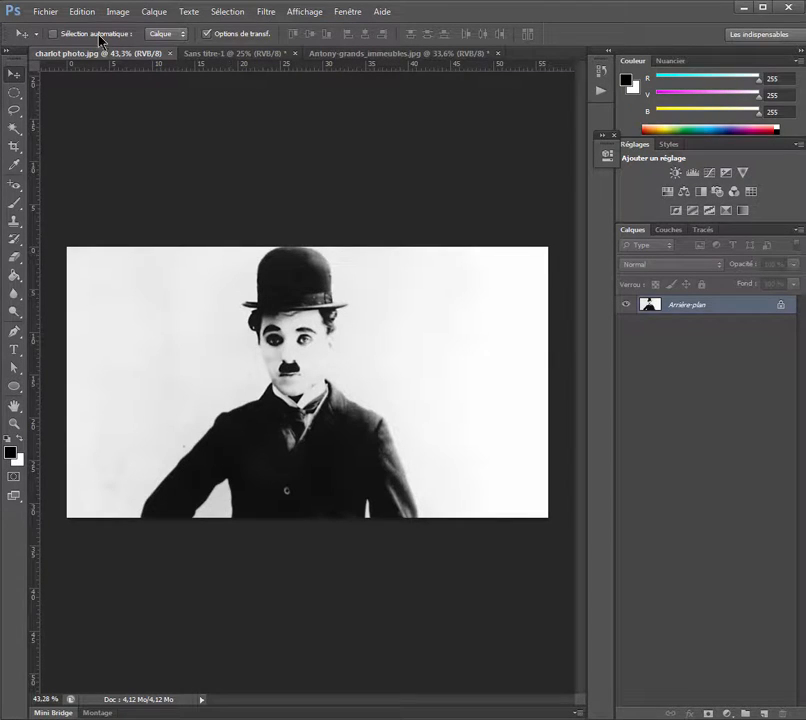
click(14, 92)
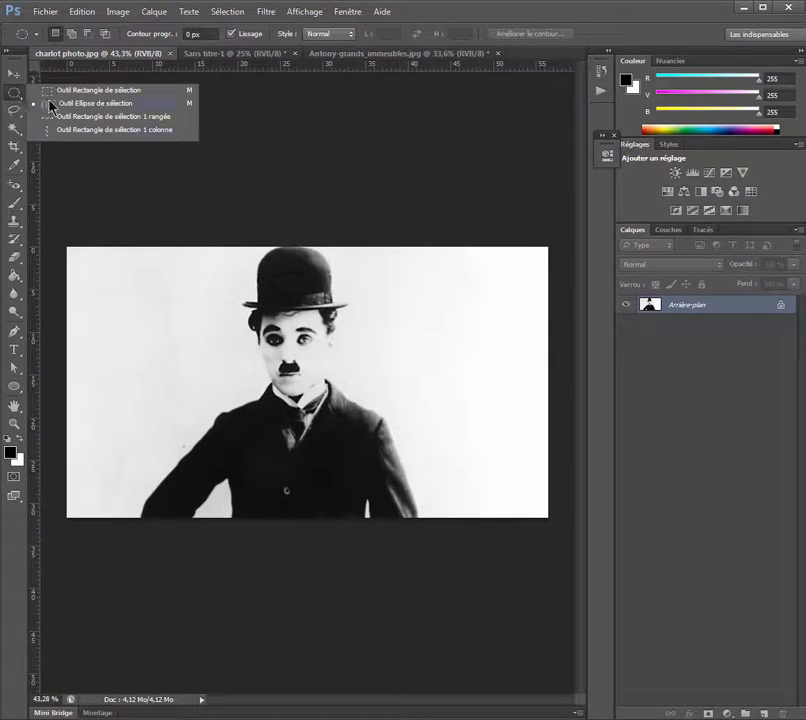
click(50, 86)
drag(222, 247, 369, 416)
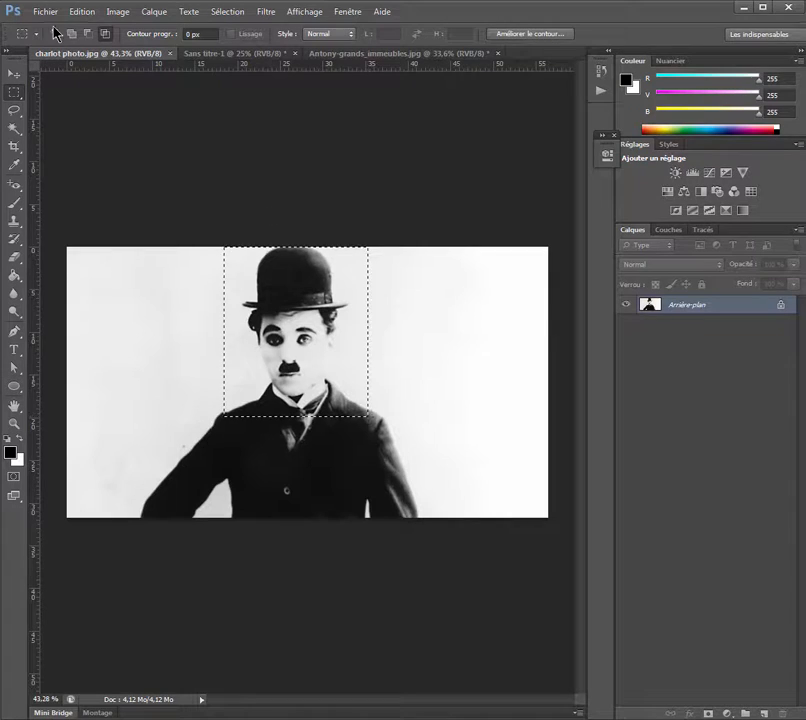
click(82, 13)
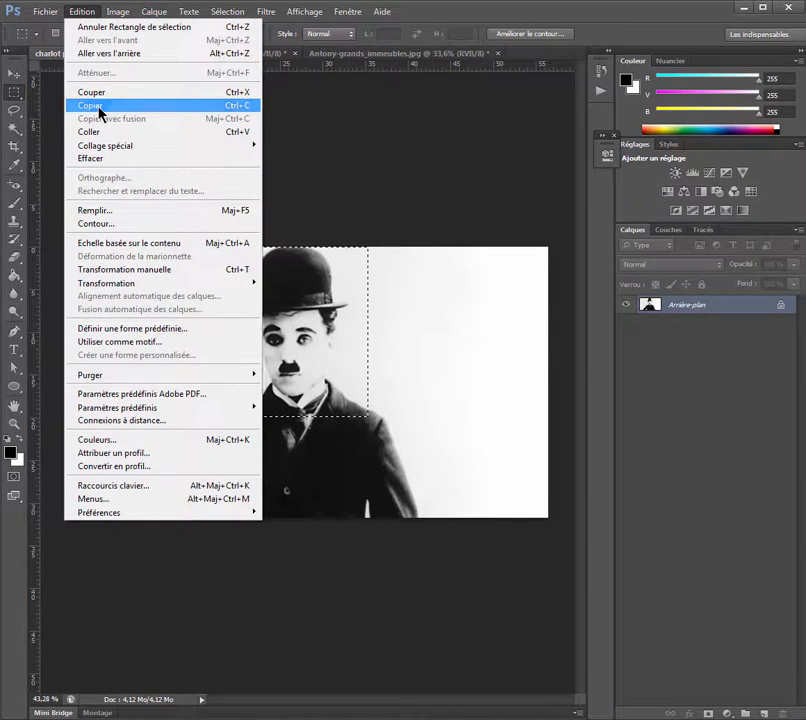
click(99, 107)
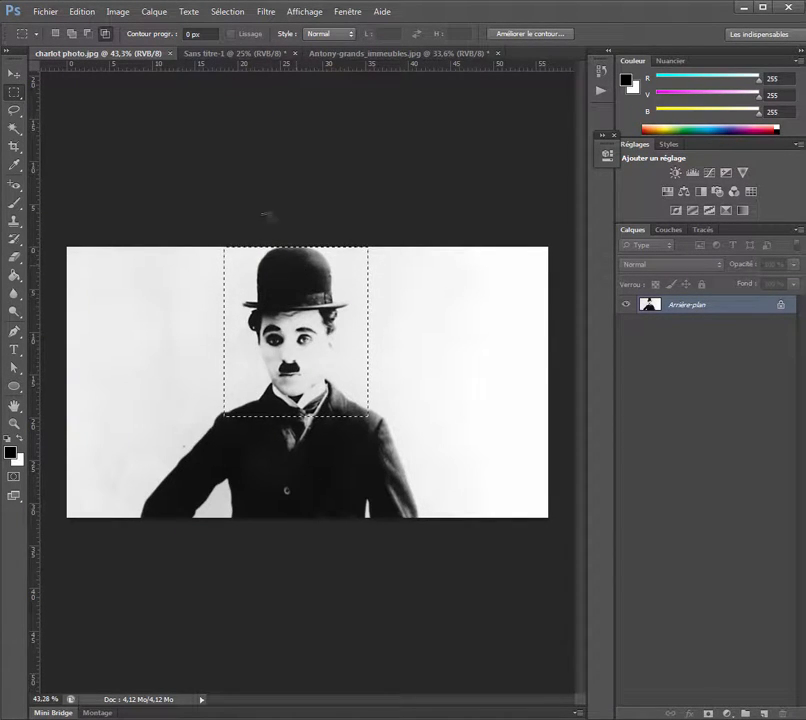
In the Sans titre-1 document, select the black ellipse on Calque 2 with the Magic Wand.
click(214, 56)
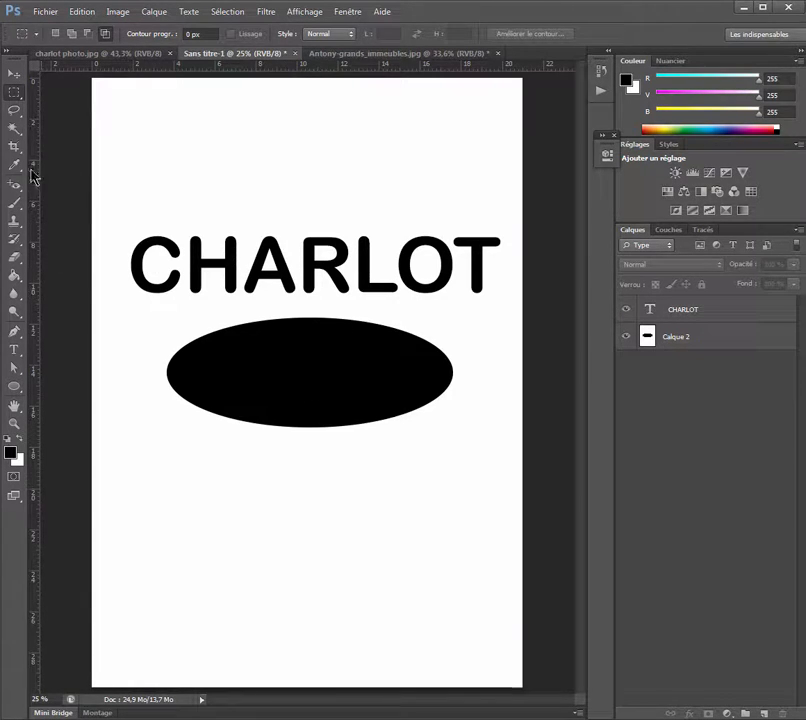
click(14, 130)
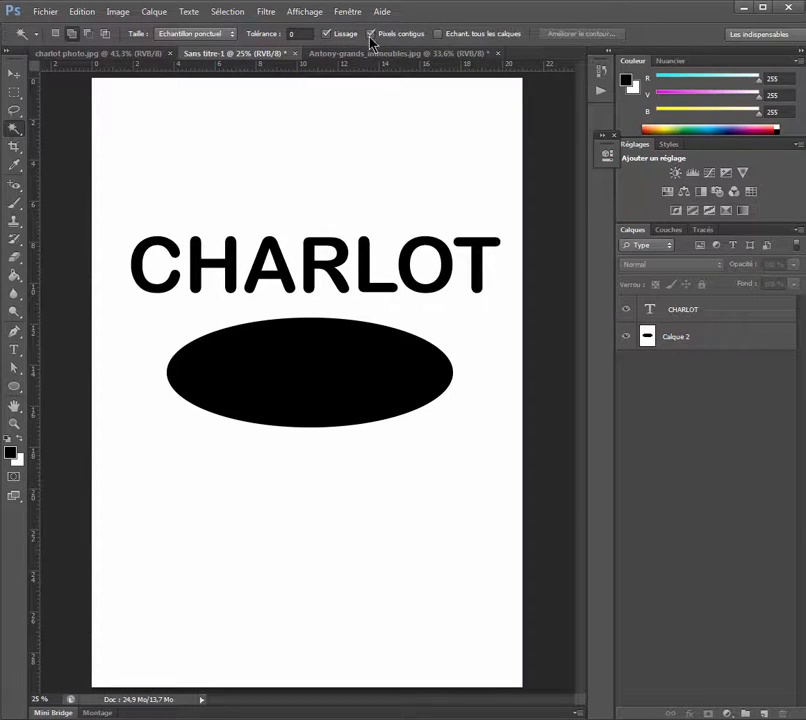
click(294, 361)
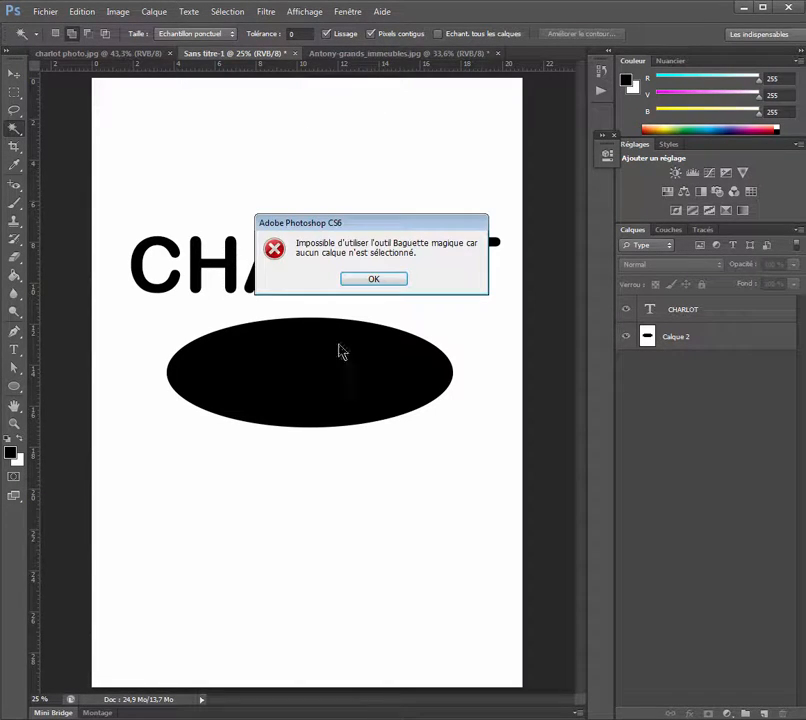
click(375, 280)
click(705, 338)
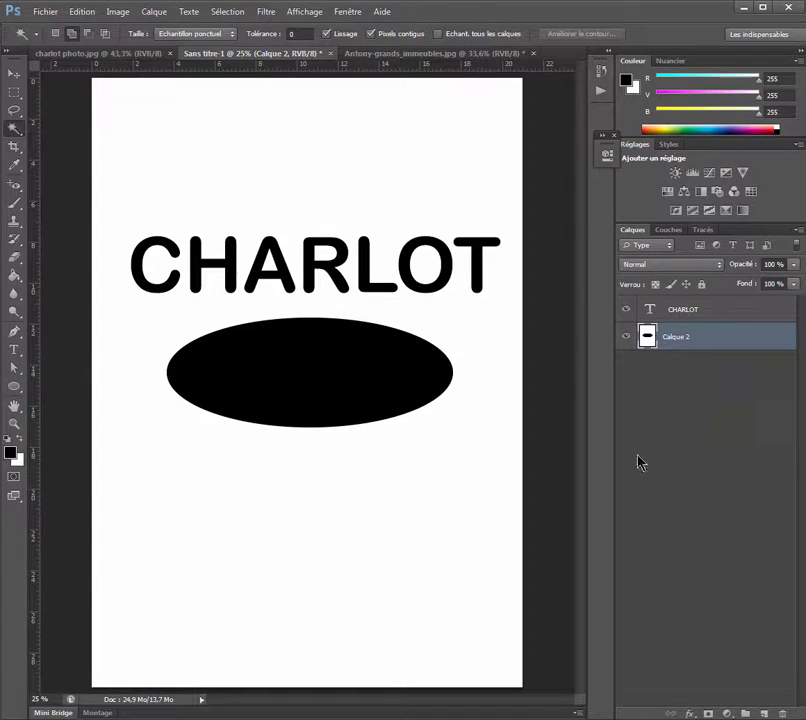
click(275, 360)
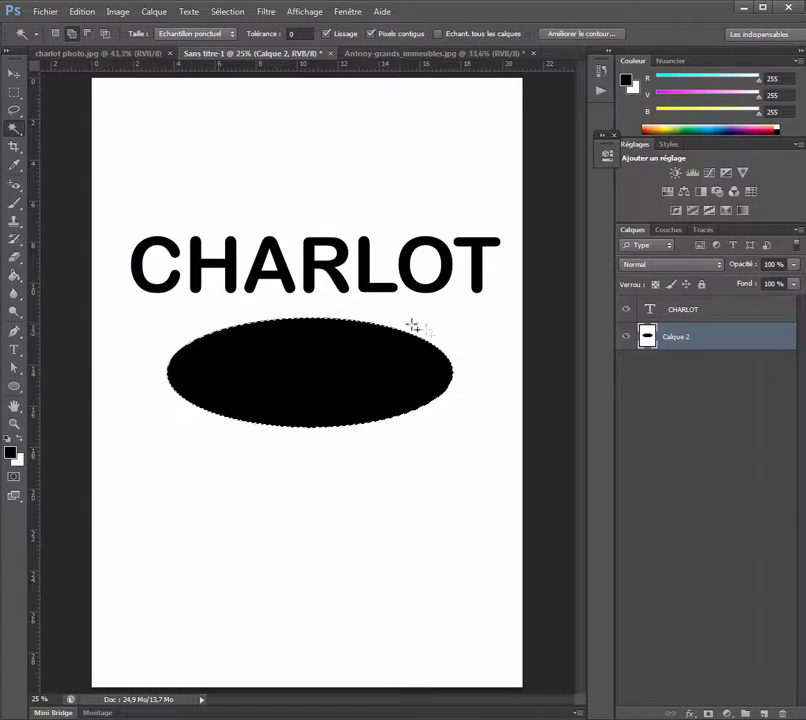
Paste the copied head inside the ellipse selection and compare it with the source photo.
click(79, 13)
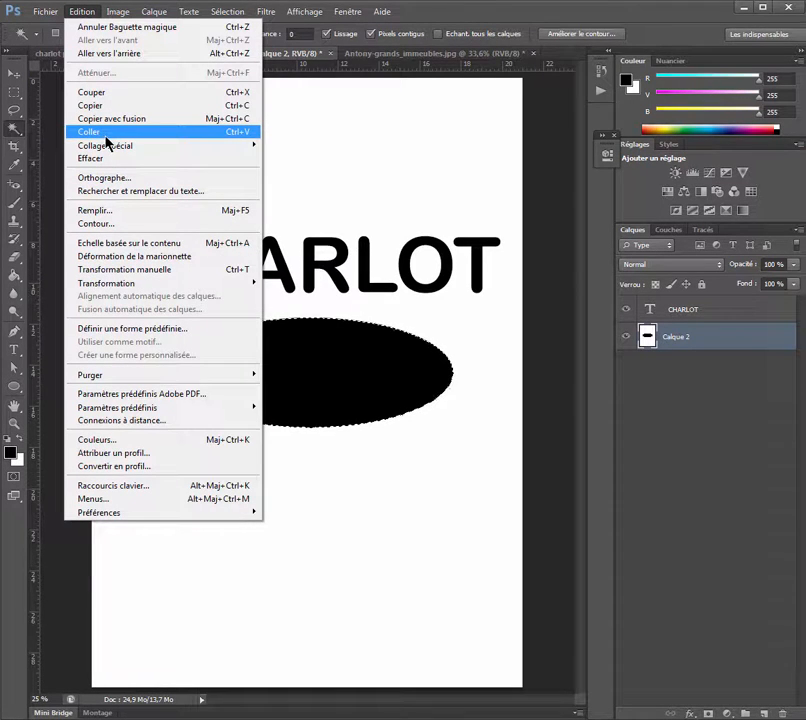
mouse_move(114, 148)
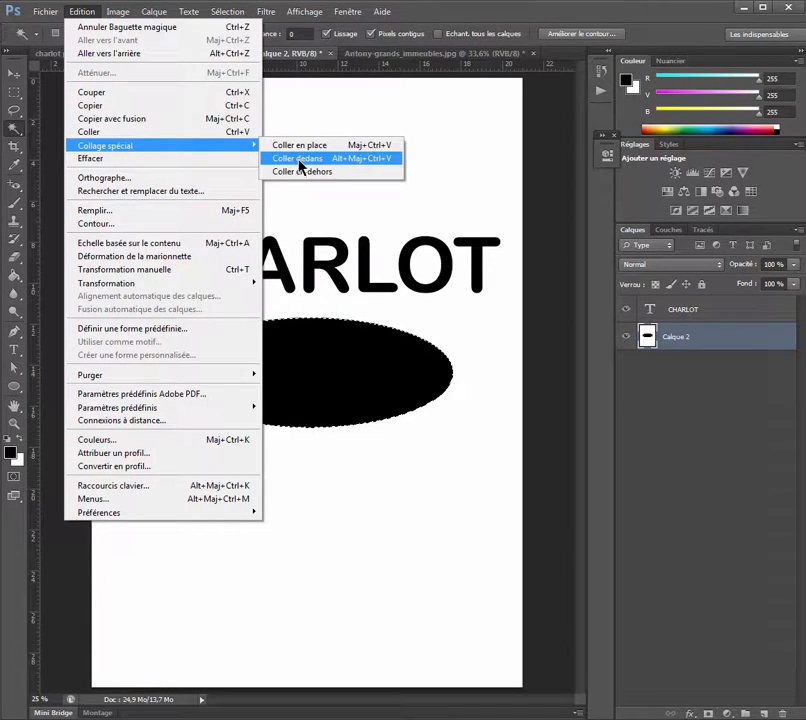
click(300, 159)
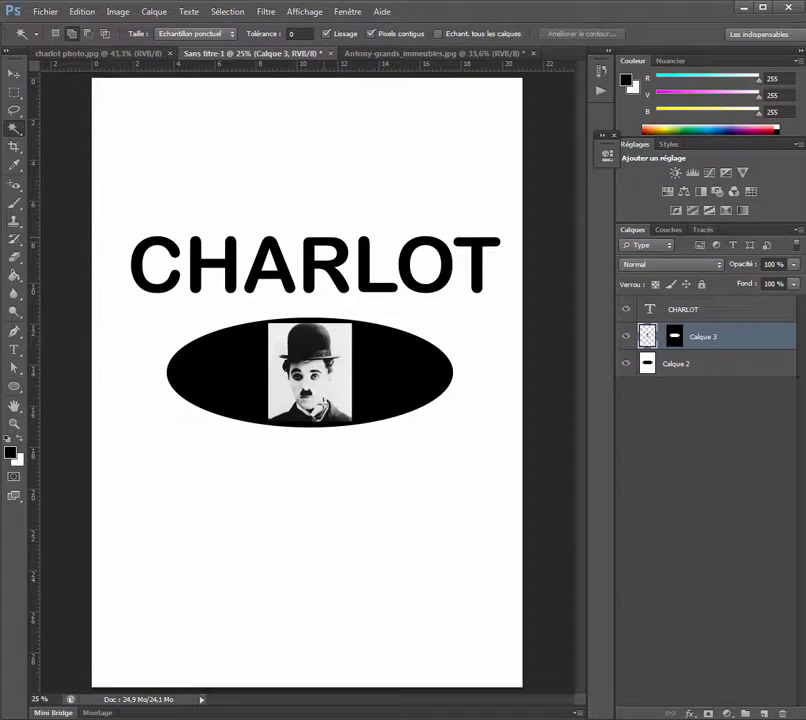
click(100, 53)
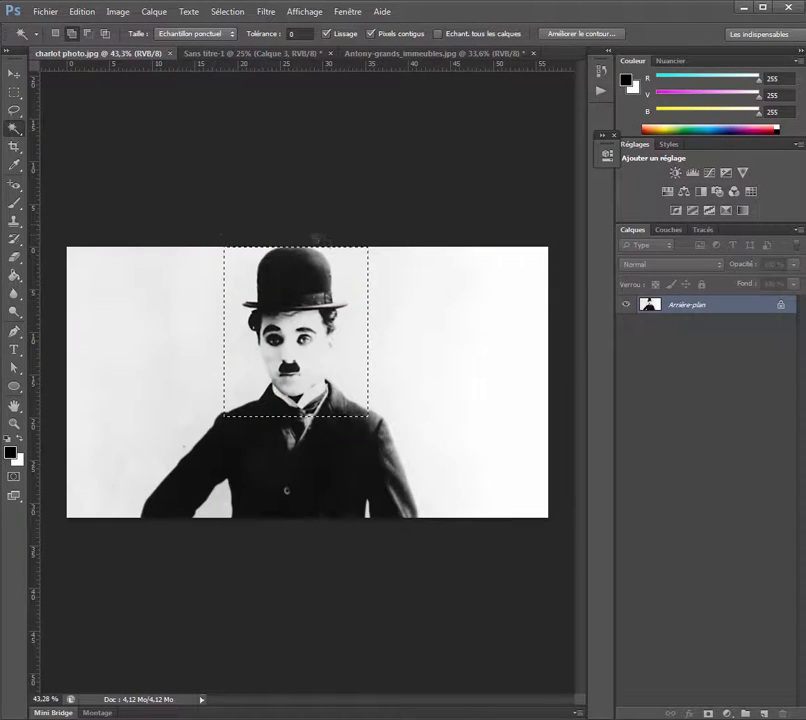
click(266, 56)
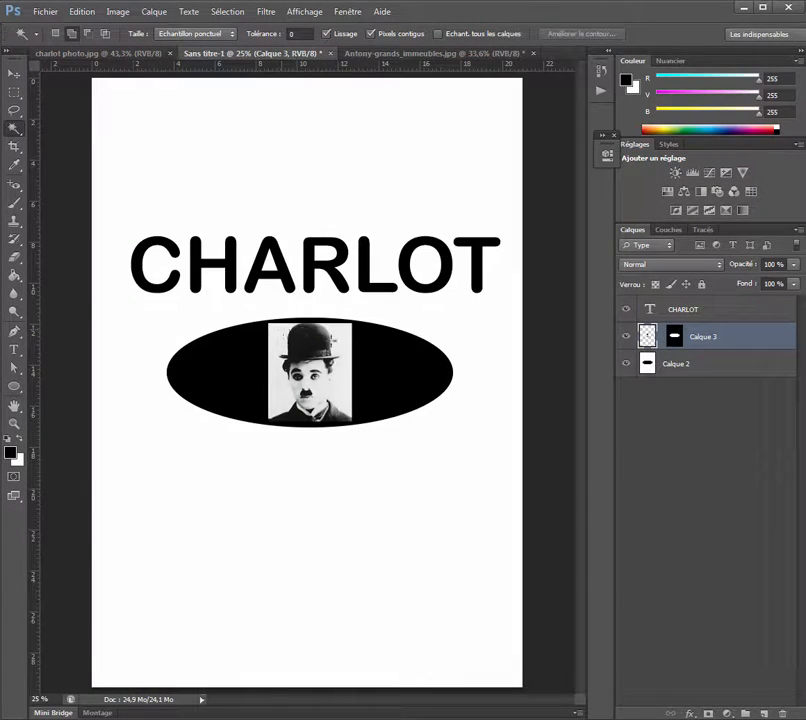
Enlarge the pasted photo to about 15.8 × 18.5 cm so that it fills the whole ellipse.
click(15, 73)
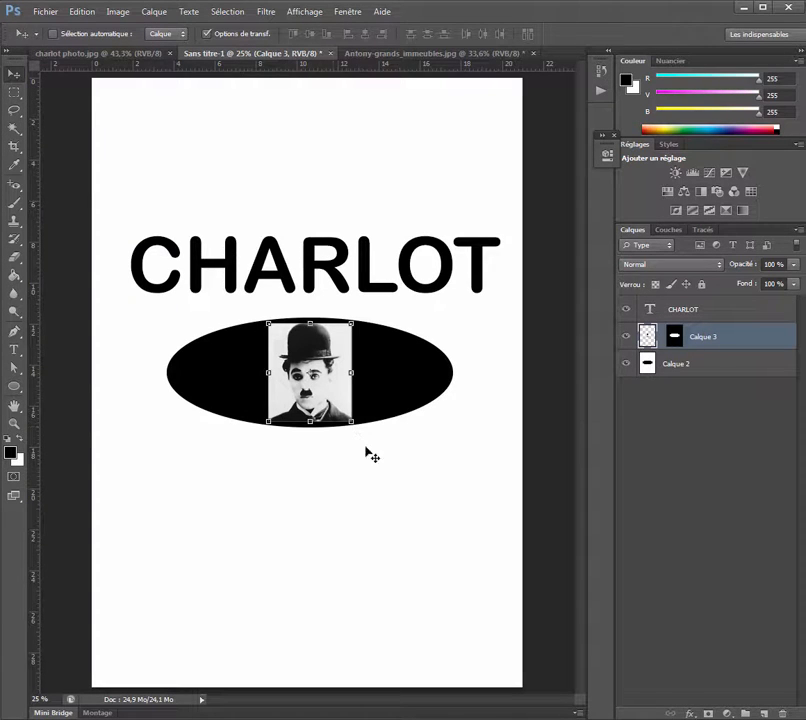
drag(349, 327, 418, 244)
drag(269, 421, 202, 499)
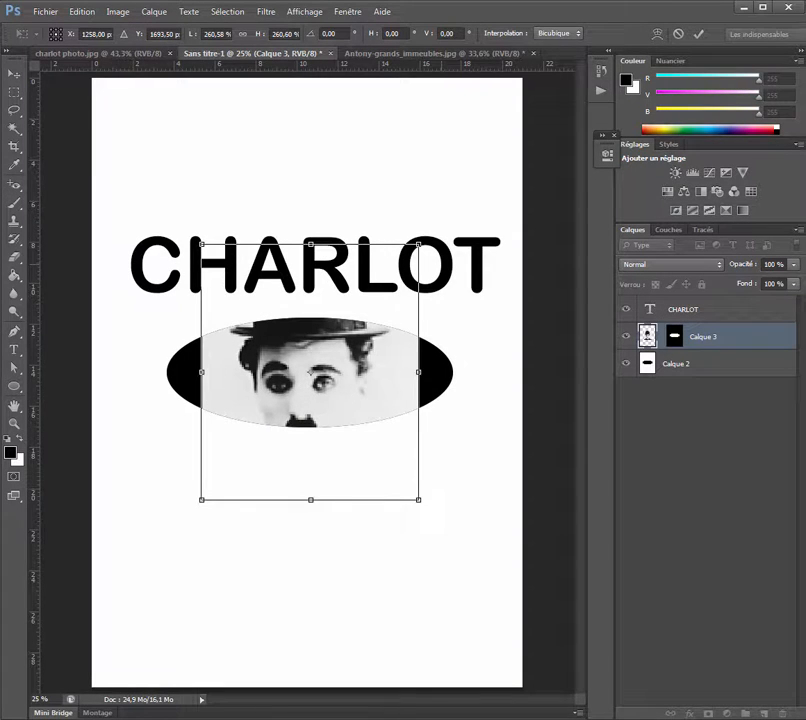
click(698, 33)
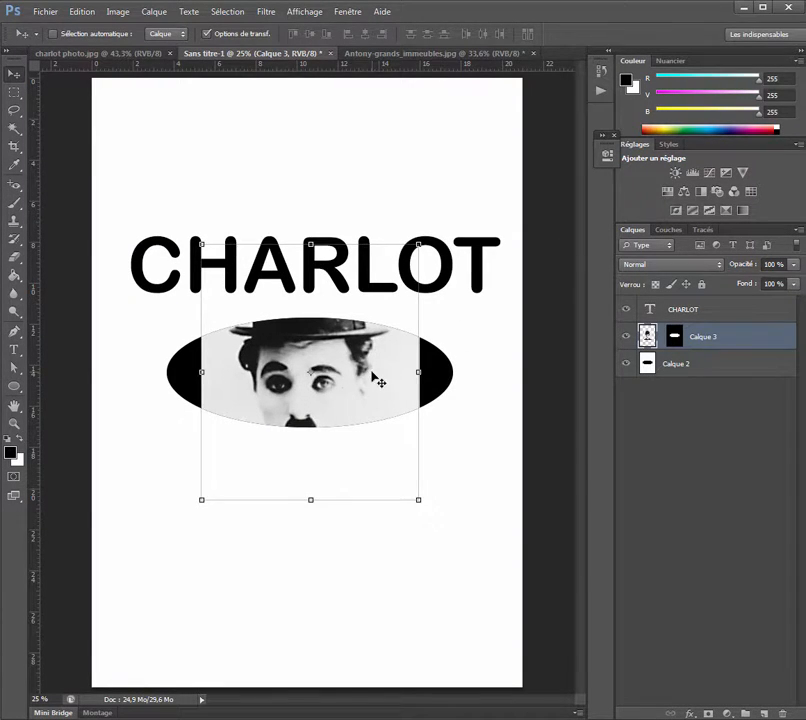
mouse_move(375, 378)
mouse_down()
mouse_move(378, 410)
mouse_move(381, 342)
mouse_move(379, 382)
mouse_up()
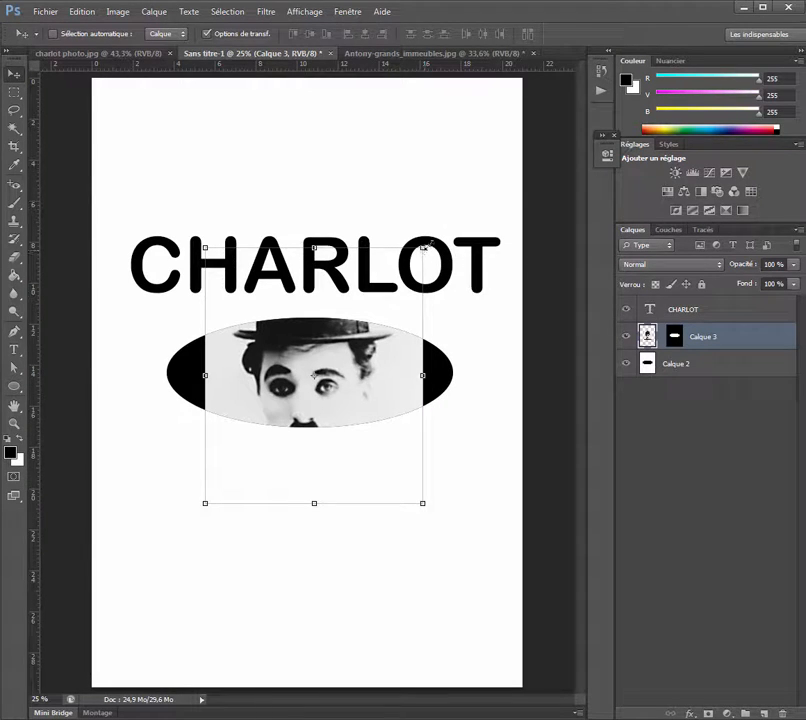
drag(423, 247, 479, 181)
drag(206, 503, 156, 559)
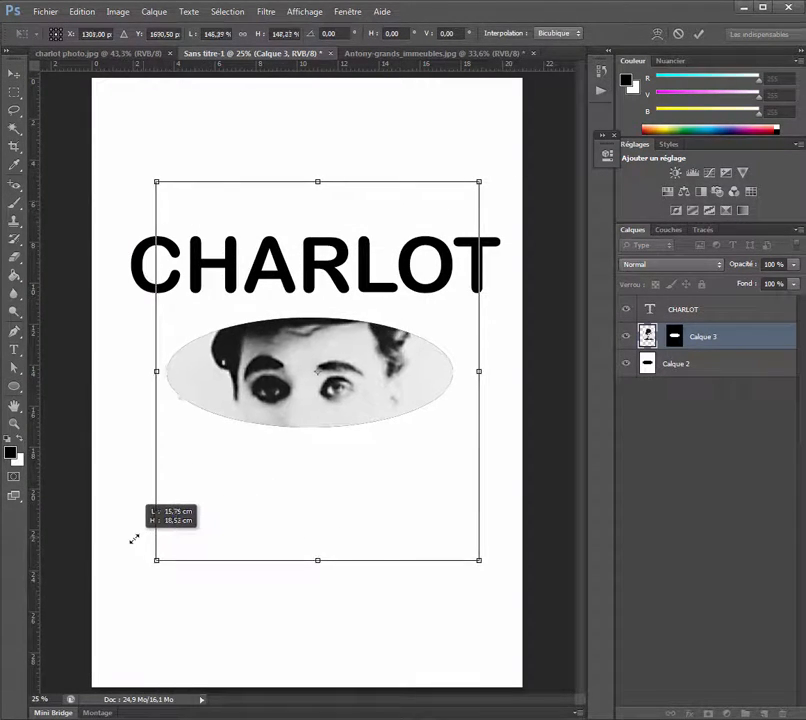
click(698, 34)
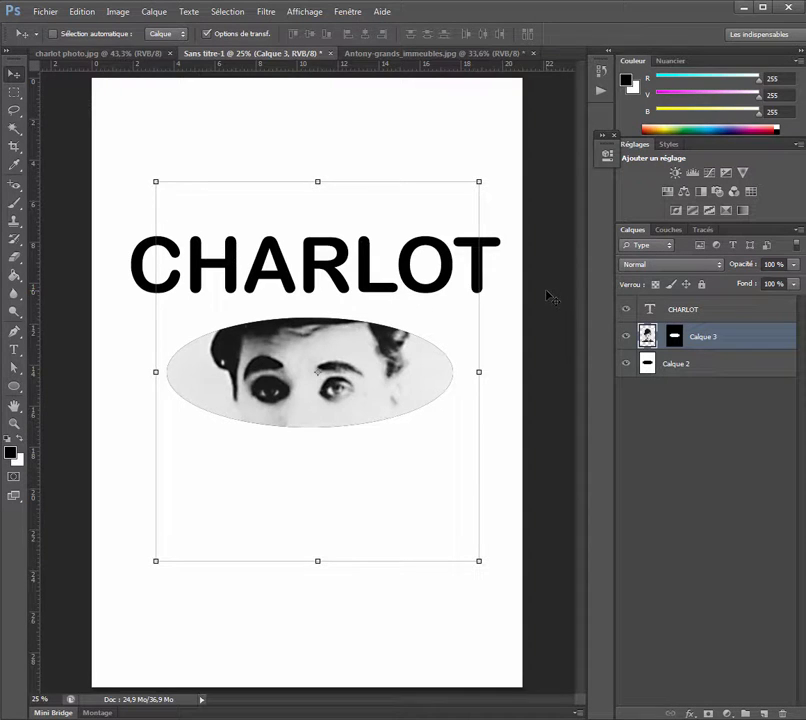
Undo the photo's enlargements, its move and the paste into the ellipse, keeping the ellipse selected.
key(ctrl+alt+z)
key(ctrl+alt+z)
key(ctrl+alt+z)
key(ctrl+alt+z)
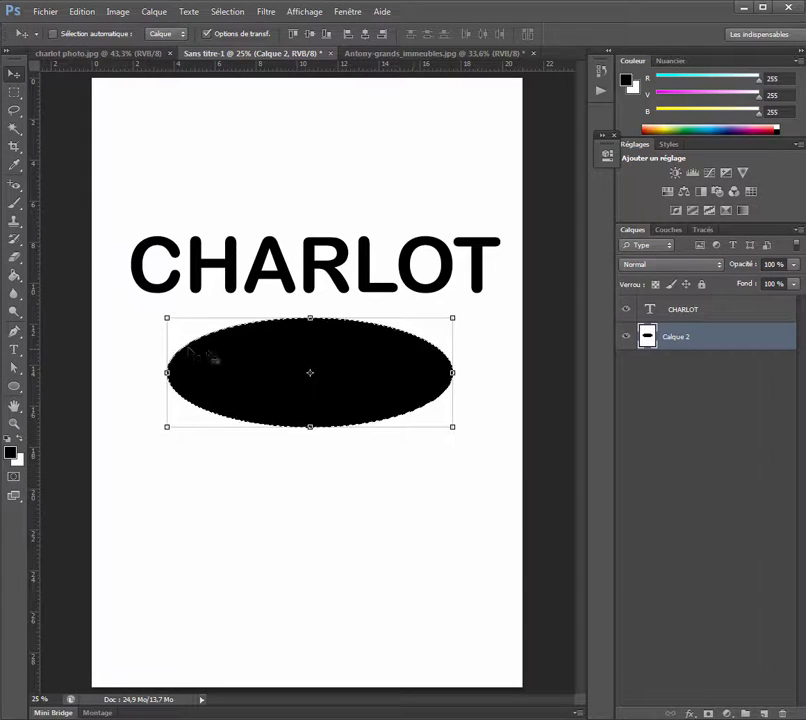
Add all the letters of the CHARLOT text layer to the selection using the Magic Wand with contiguous pixels disabled.
click(13, 129)
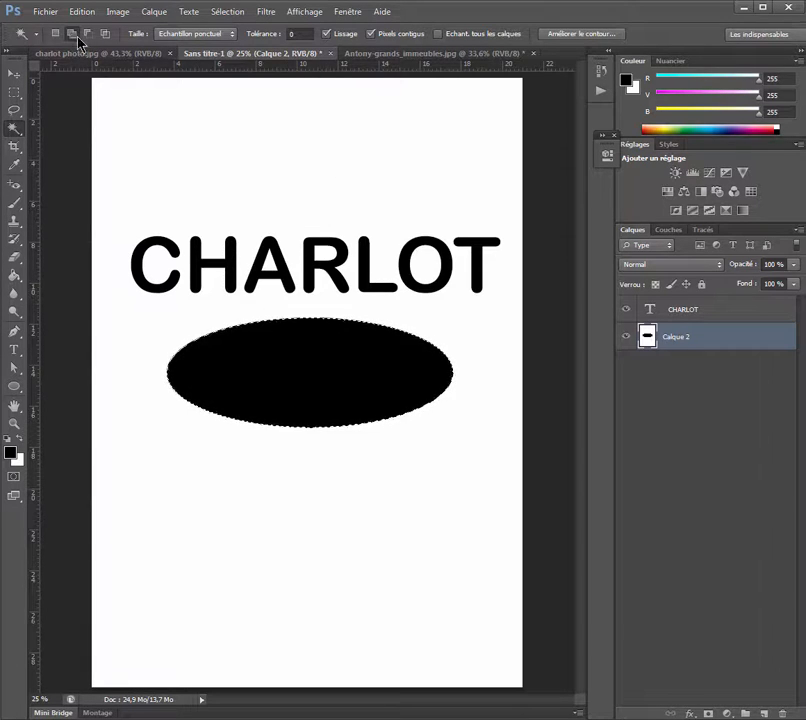
click(709, 314)
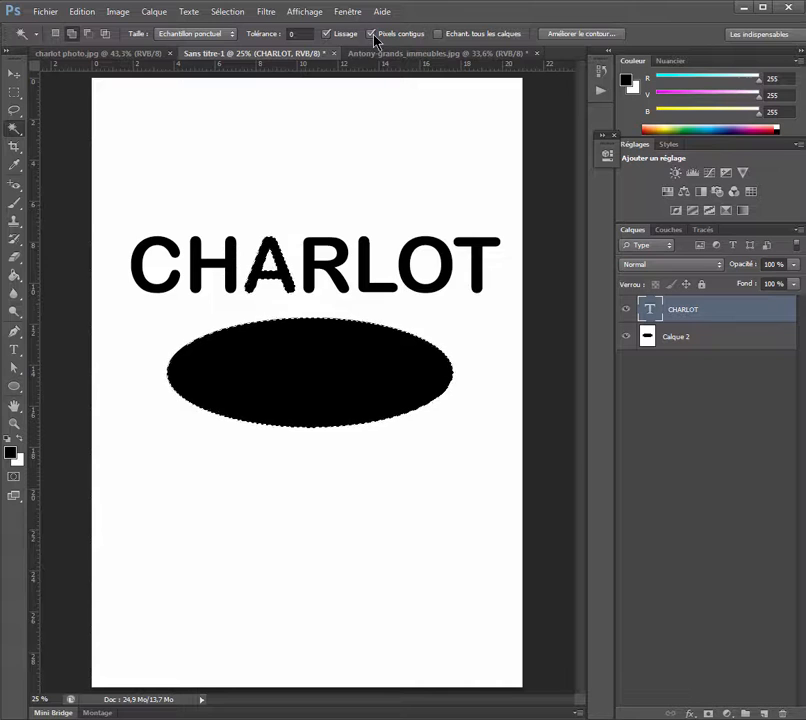
click(198, 252)
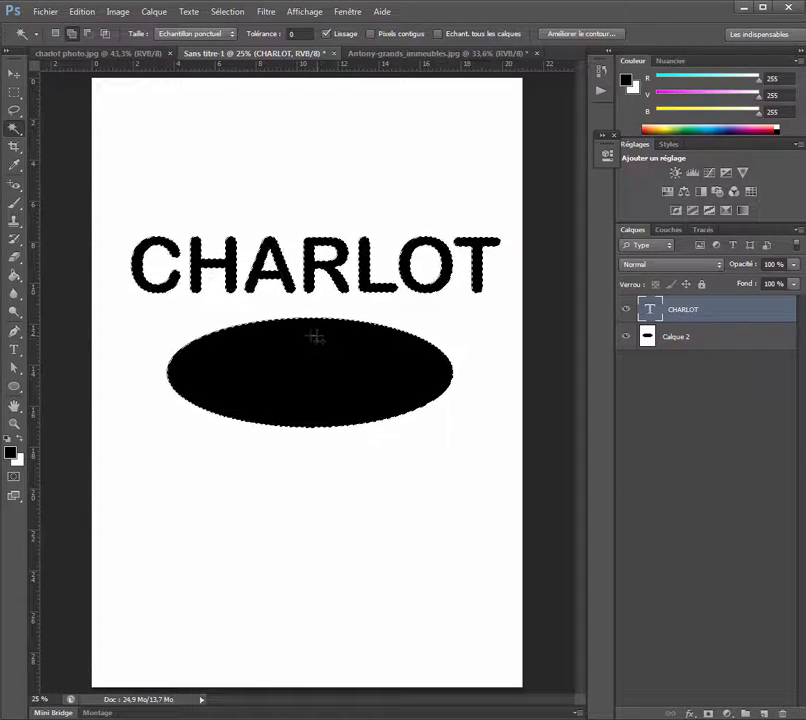
Paste the copied head inside the combined selection of letters and ellipse.
click(82, 11)
mouse_move(130, 145)
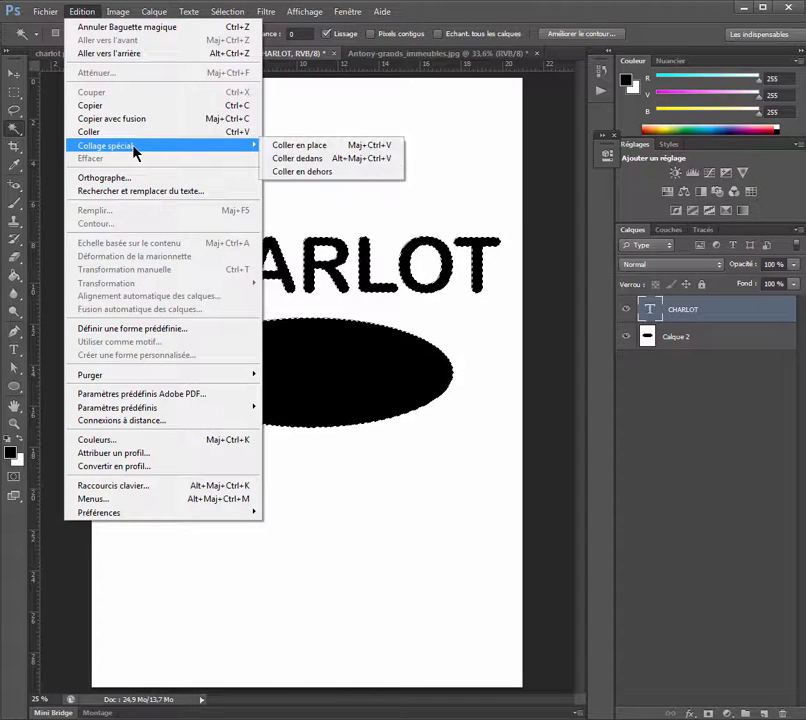
click(305, 158)
Enlarge the pasted photo to about 419% across the title and ellipse, and make Calque 2 the active layer.
click(12, 77)
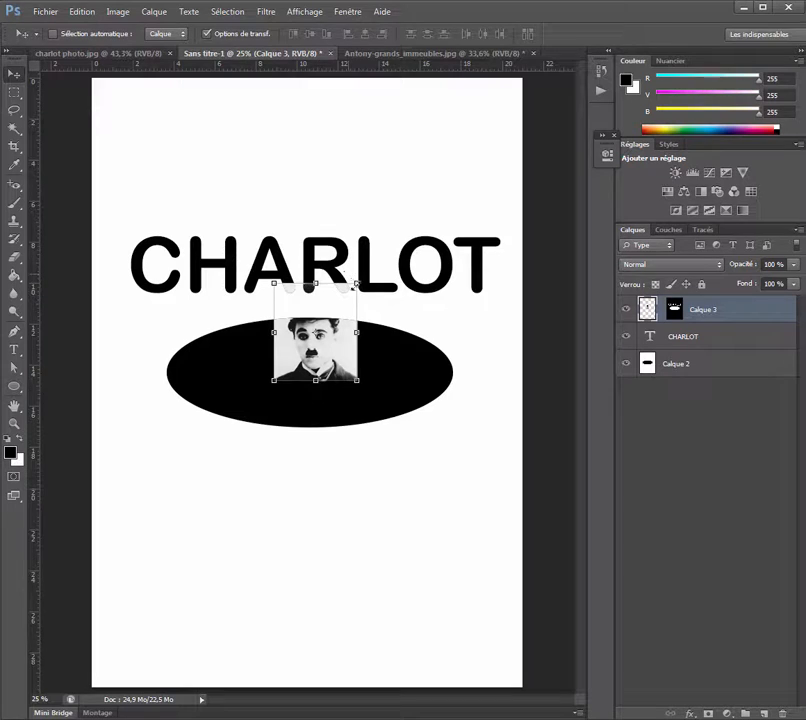
drag(356, 284, 445, 181)
drag(274, 378, 135, 544)
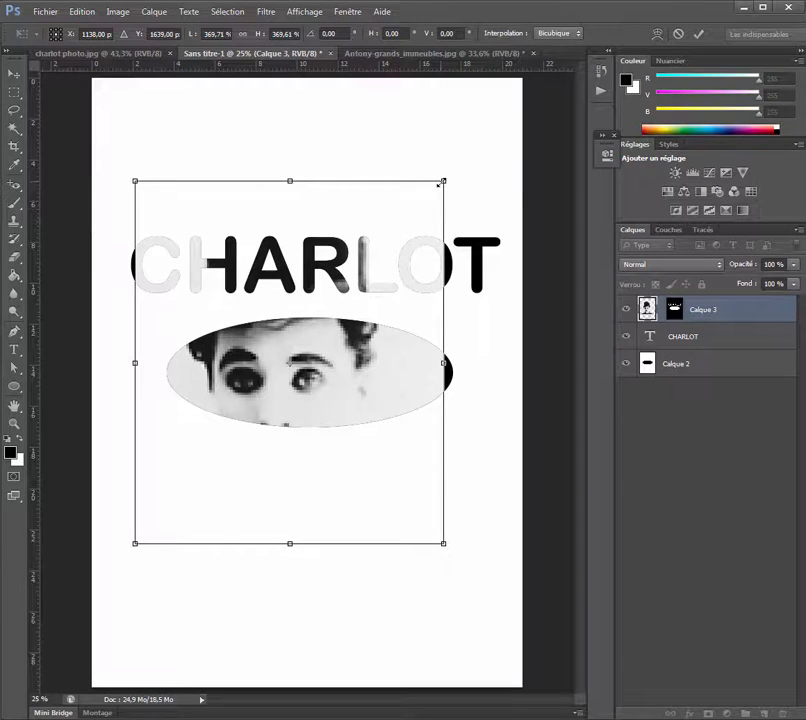
drag(443, 182, 486, 133)
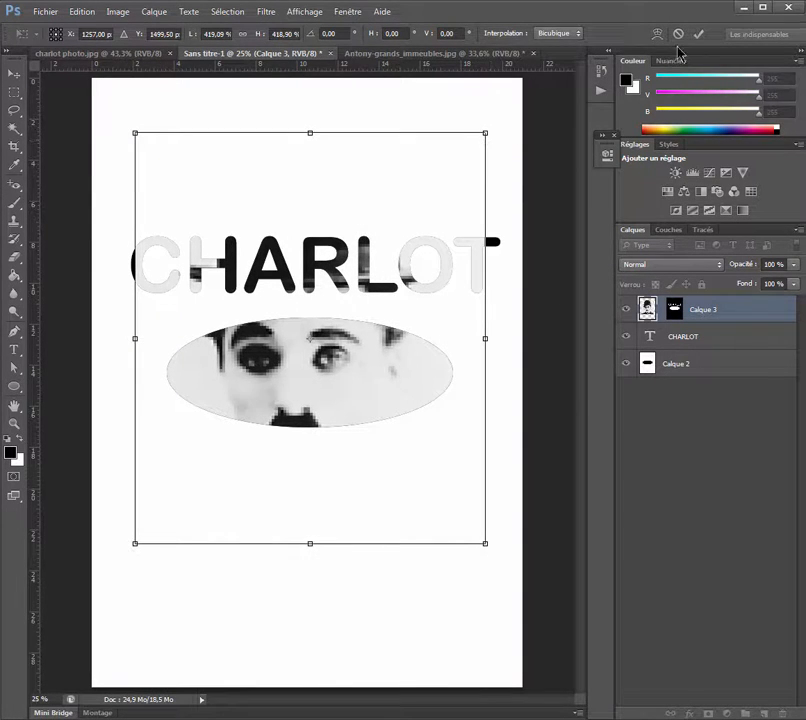
click(698, 33)
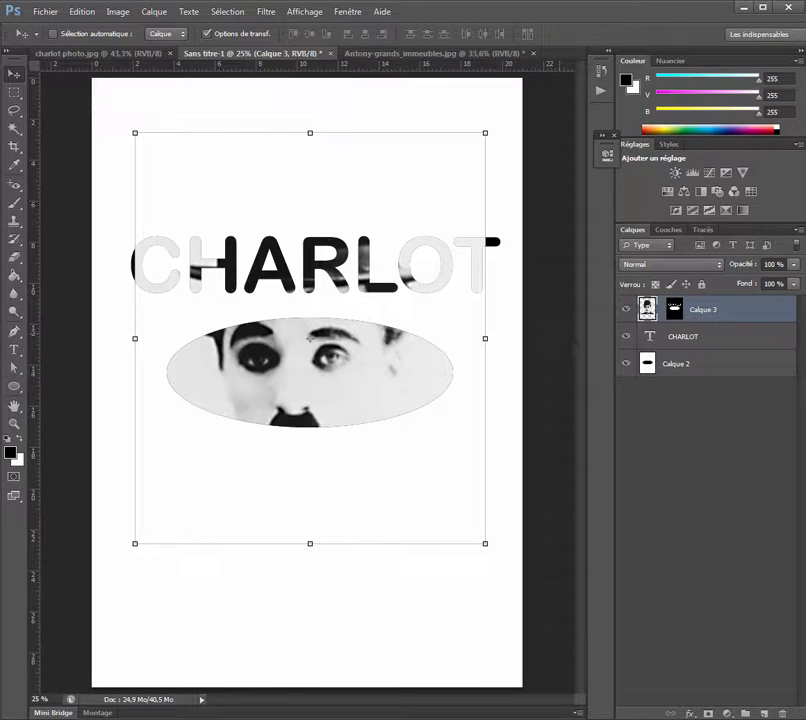
click(690, 364)
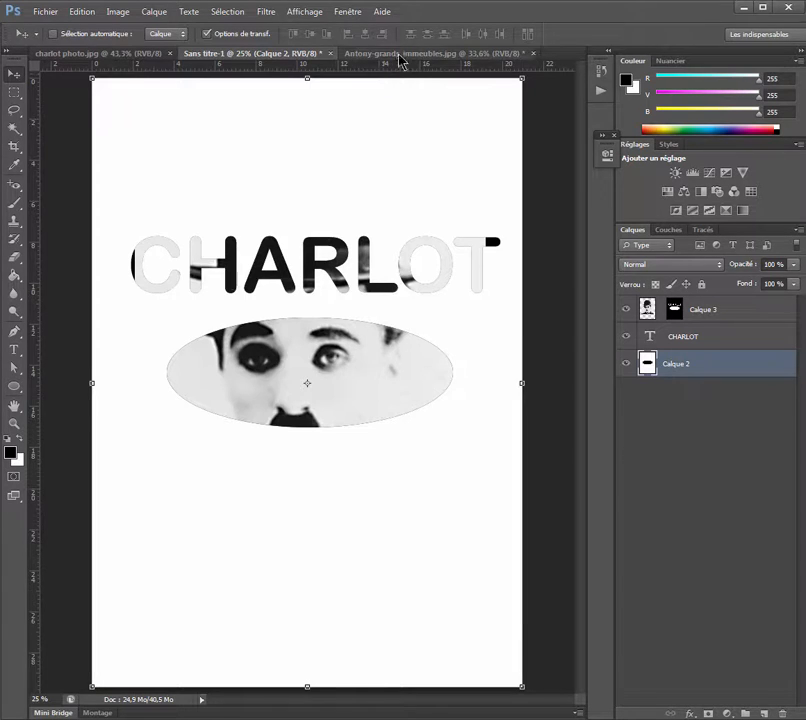
In Antony-grands_immeubles.jpg, make Calque 0 active and select the tall tower's front facade with the Quick Selection tool.
click(445, 53)
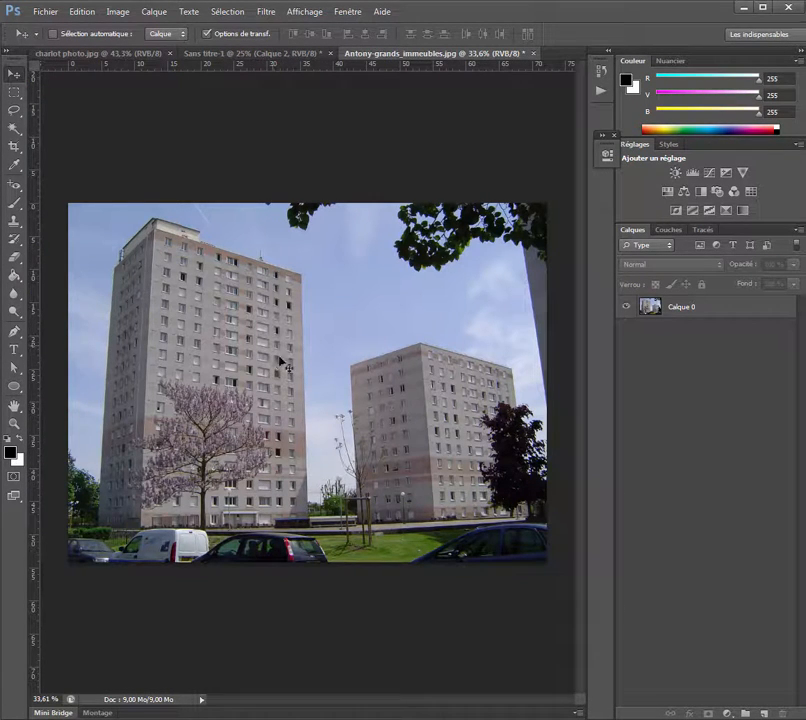
click(14, 129)
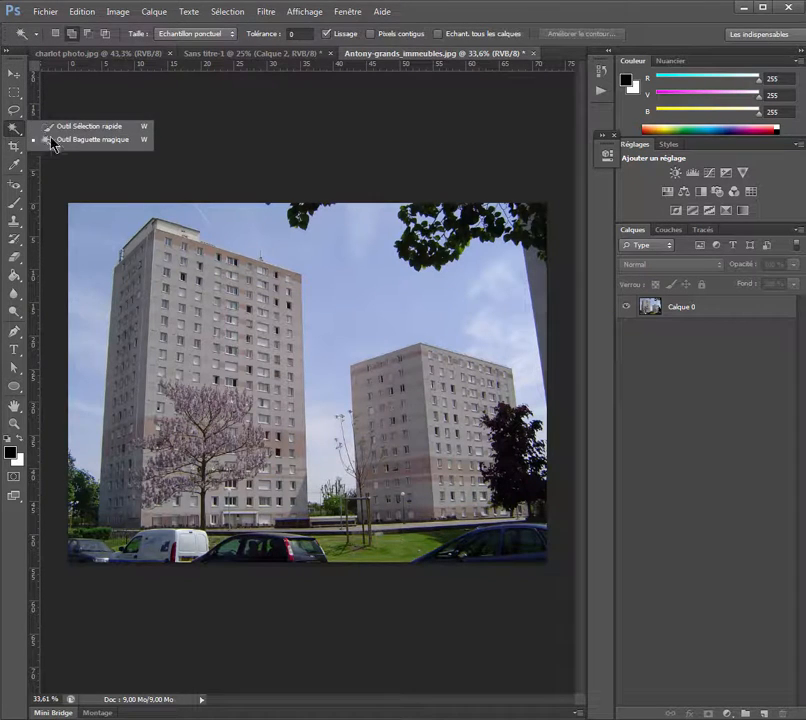
click(64, 128)
click(157, 237)
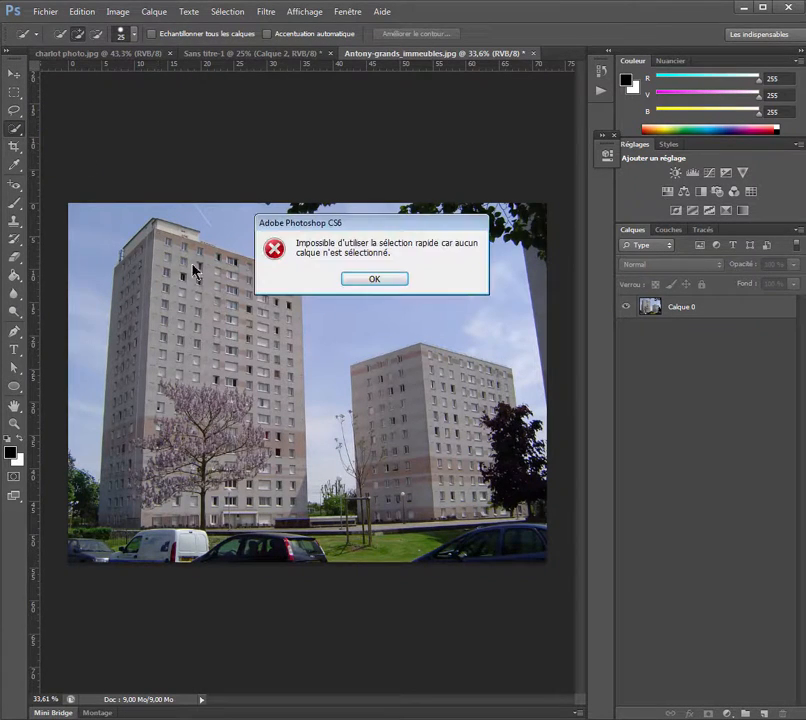
click(406, 282)
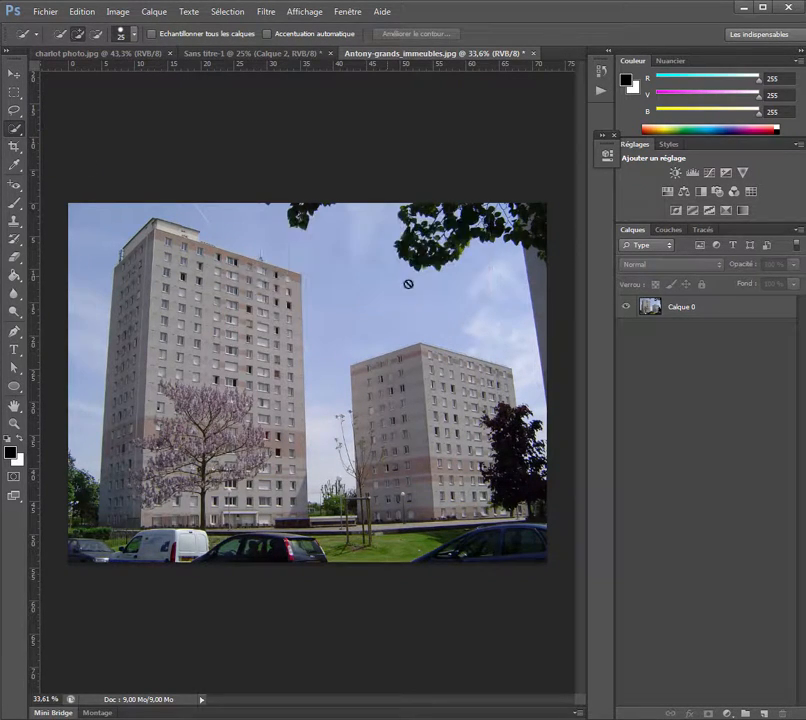
click(728, 312)
mouse_move(148, 222)
mouse_down()
mouse_move(270, 290)
mouse_move(298, 400)
mouse_move(290, 450)
mouse_move(233, 381)
mouse_move(230, 505)
mouse_move(175, 521)
mouse_move(163, 497)
mouse_move(157, 402)
mouse_move(168, 465)
mouse_move(200, 512)
mouse_move(285, 520)
mouse_up()
Subtract the stray area beside the tower's base from the facade selection using the Lasso in subtract mode.
scroll(250, 461, up, 9)
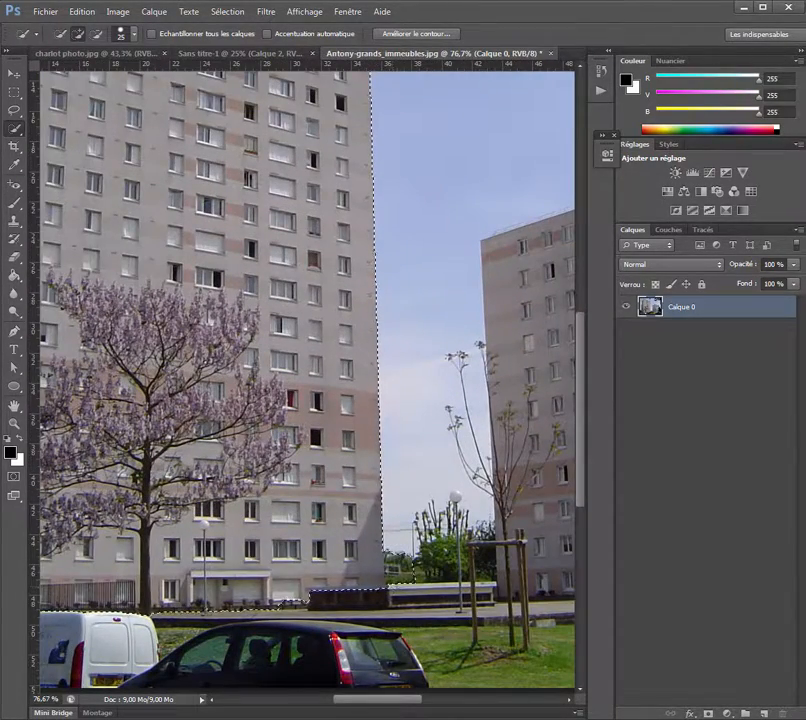
click(14, 110)
click(88, 34)
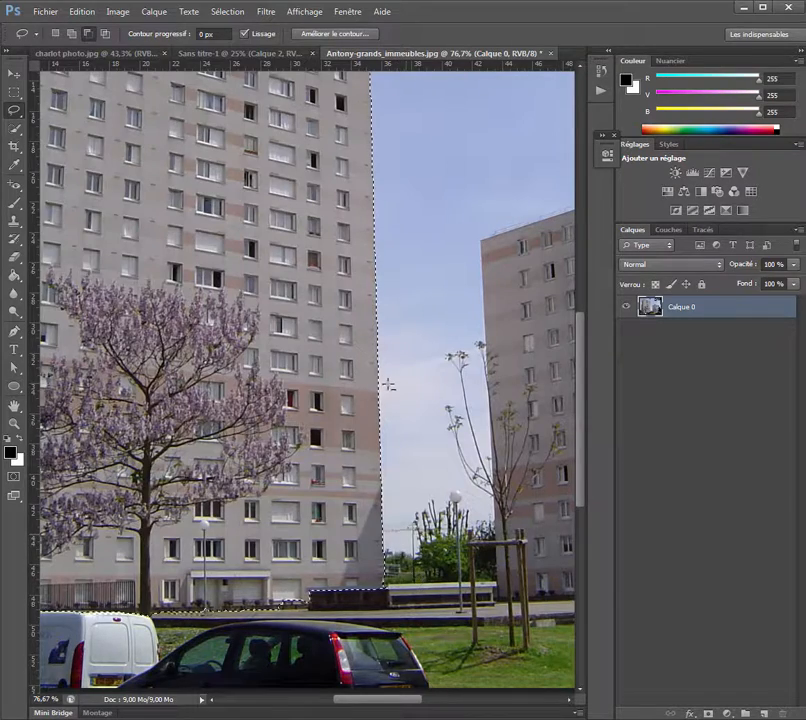
scroll(387, 383, down, 2)
scroll(387, 383, down, 1)
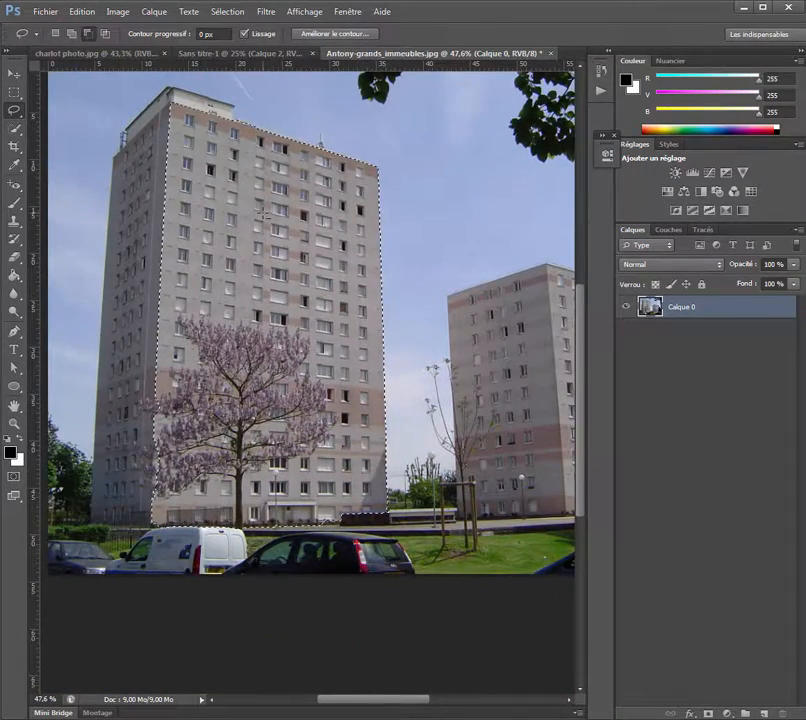
Paste the copied photo inside the facade selection.
click(80, 13)
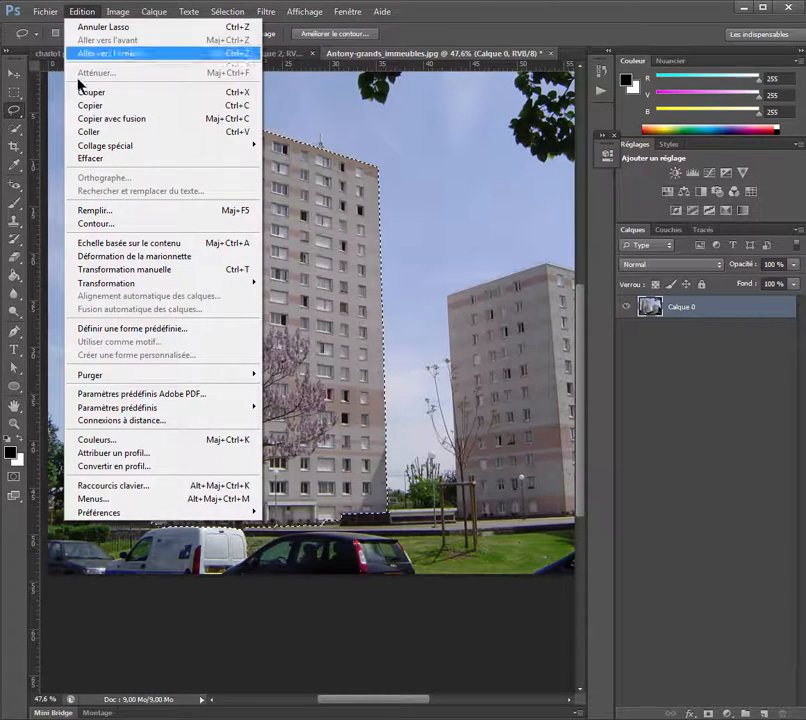
mouse_move(108, 150)
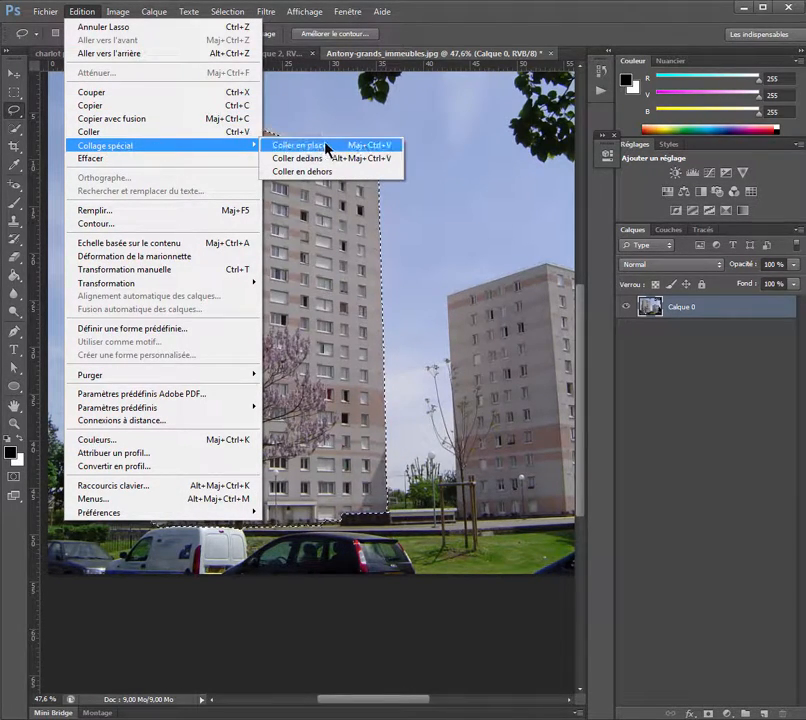
click(298, 158)
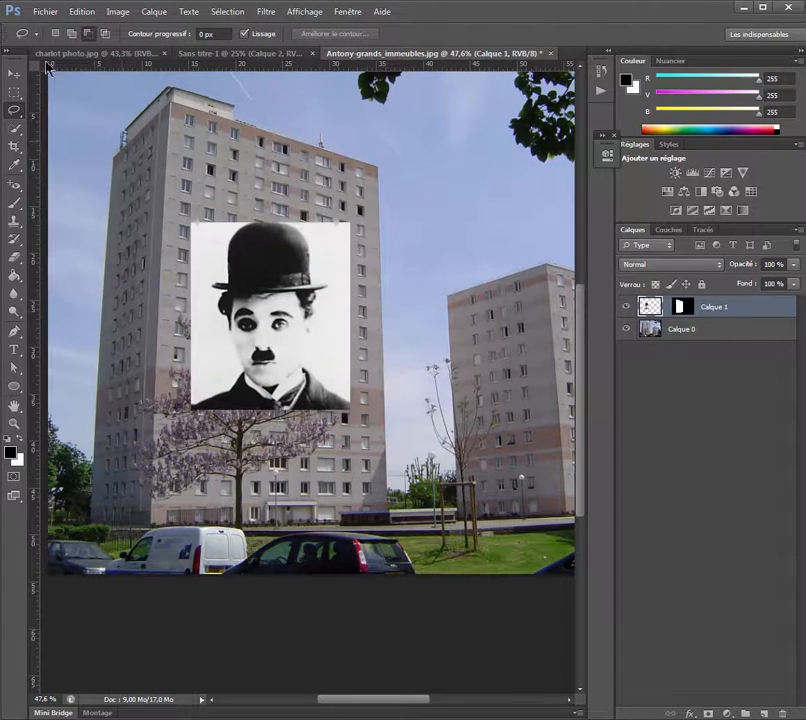
Enlarge the pasted photo to about 230% wide and 252% high, and position it to cover the tower's facade.
key(v)
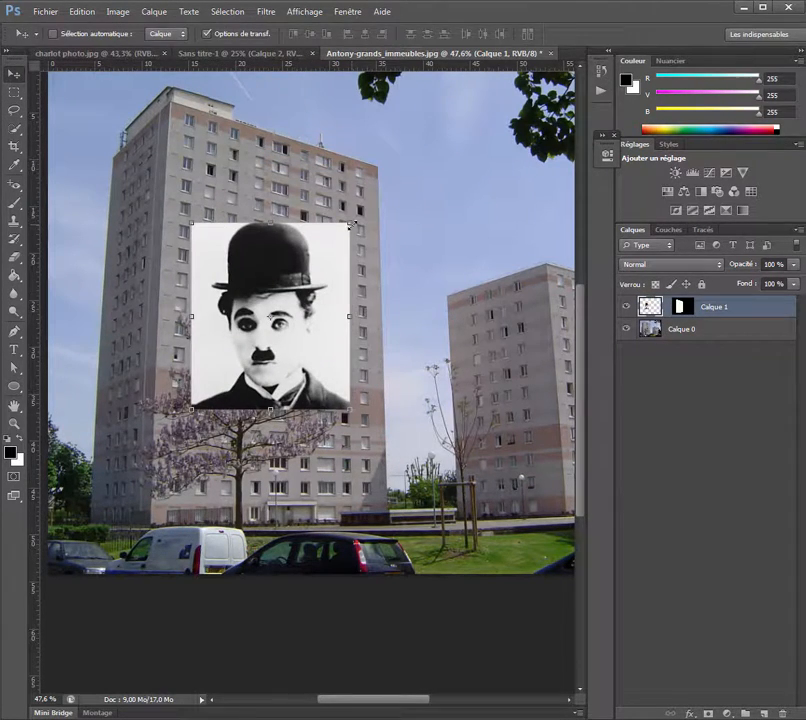
drag(350, 225, 432, 128)
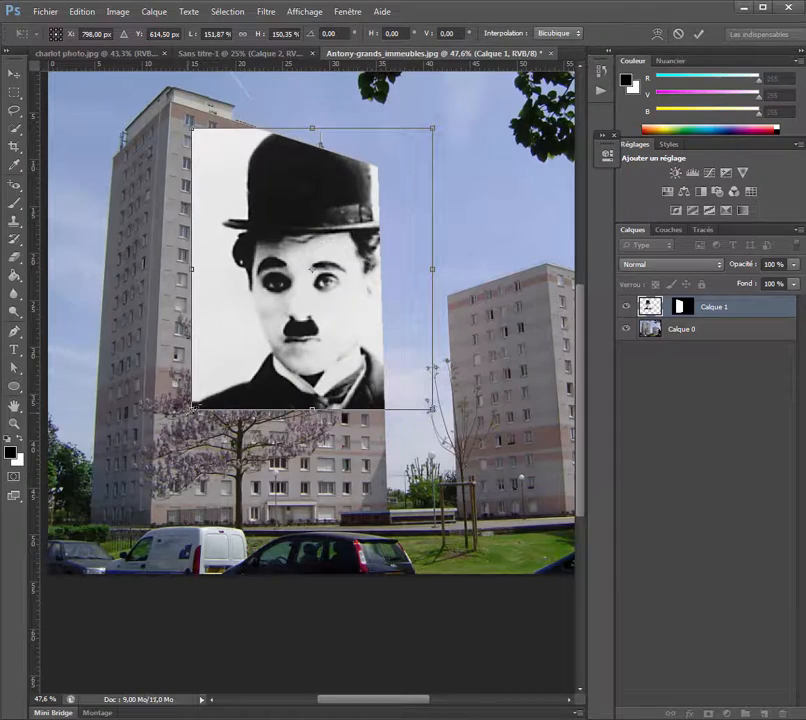
drag(195, 407, 80, 566)
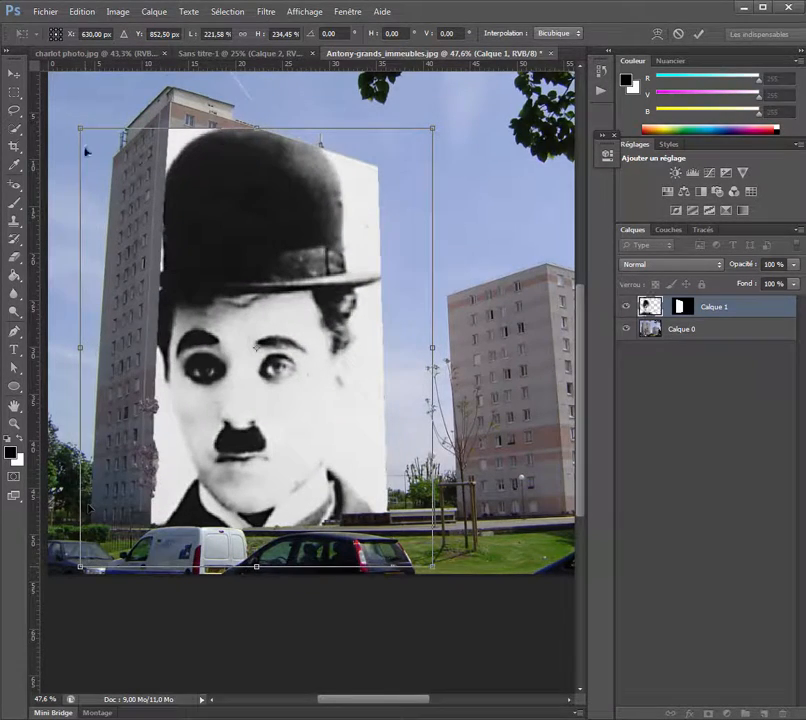
drag(80, 128, 63, 95)
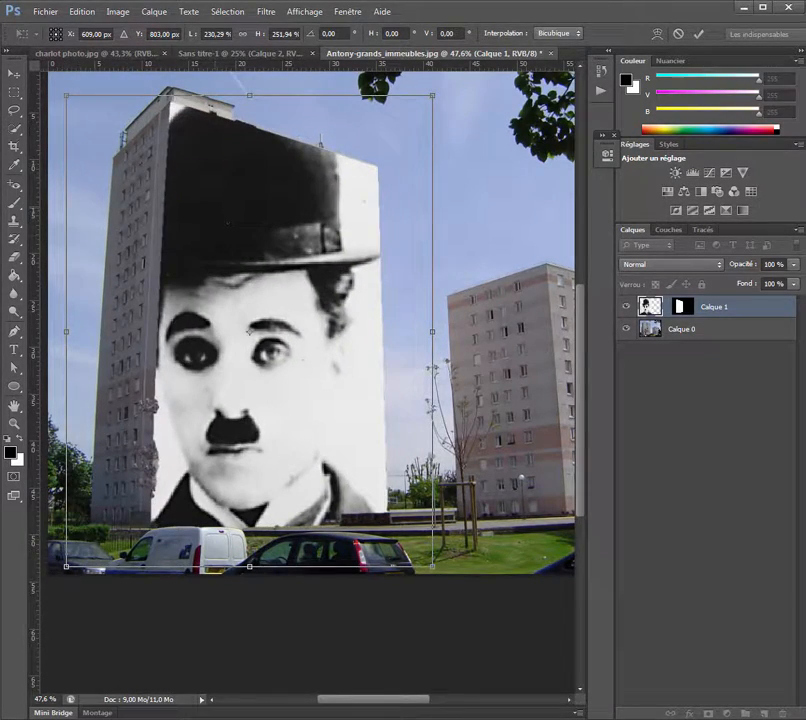
drag(258, 238, 278, 237)
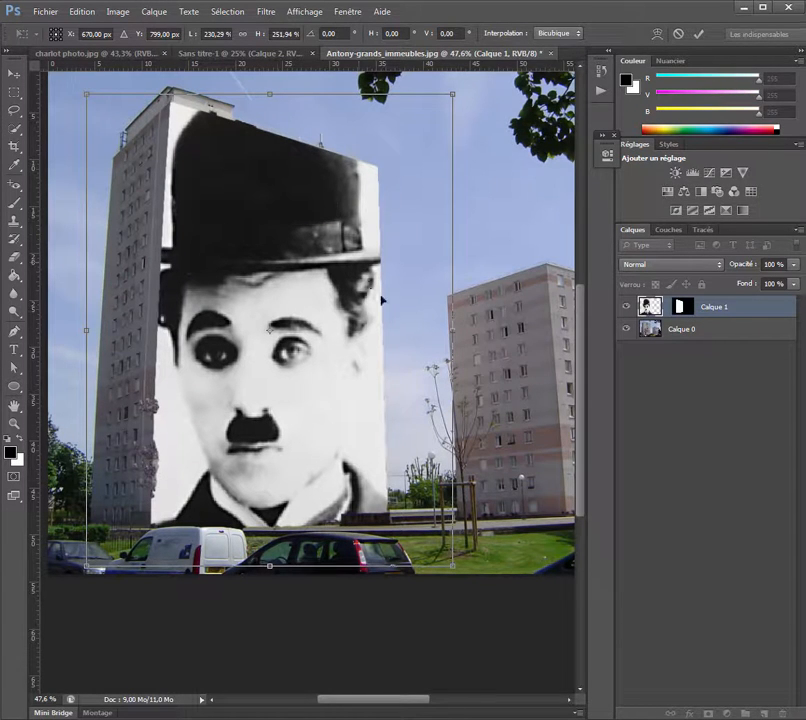
click(698, 33)
Lower the opacity of the pasted photo layer, Calque 1, to 55%.
scroll(565, 290, down, 1)
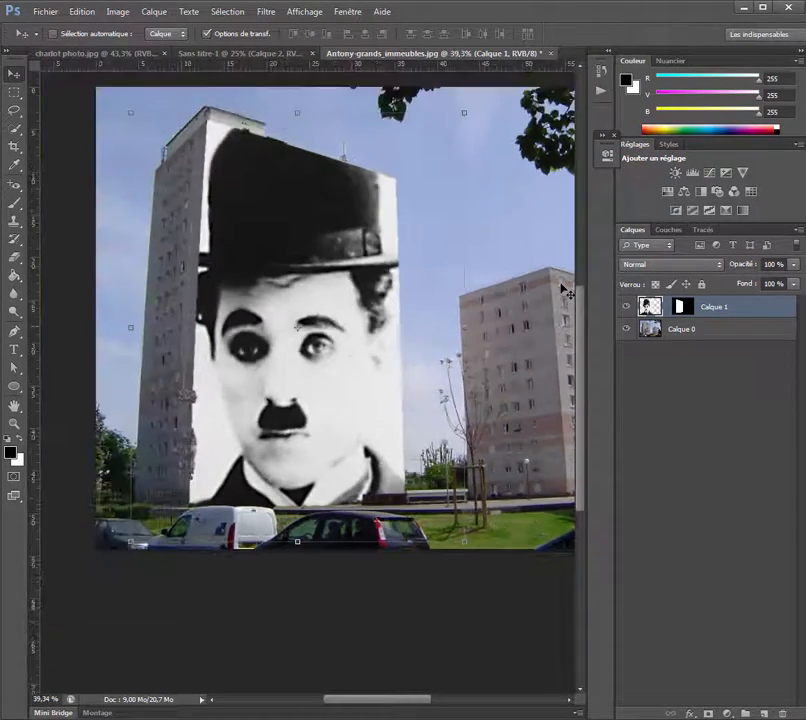
scroll(520, 500, down, 1)
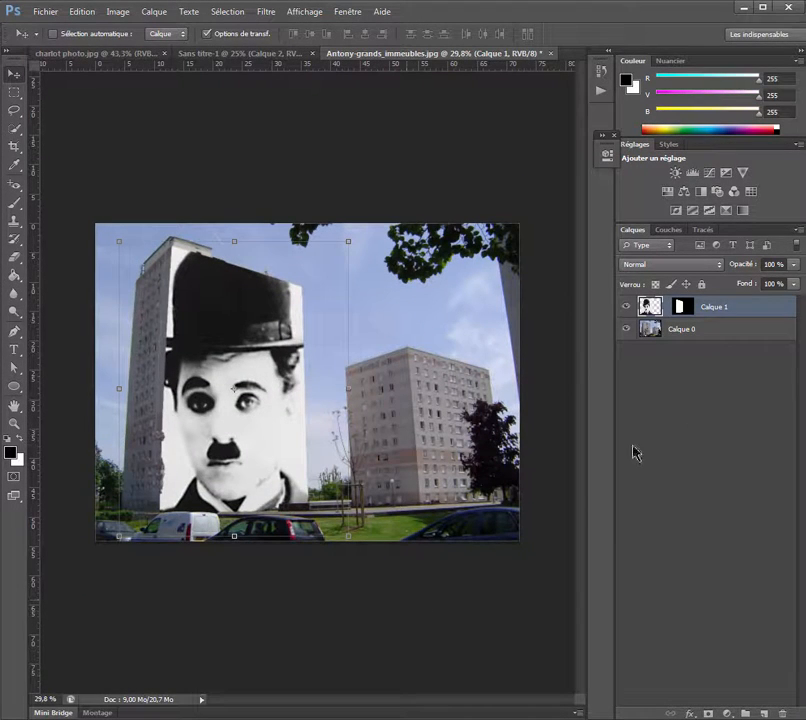
click(740, 328)
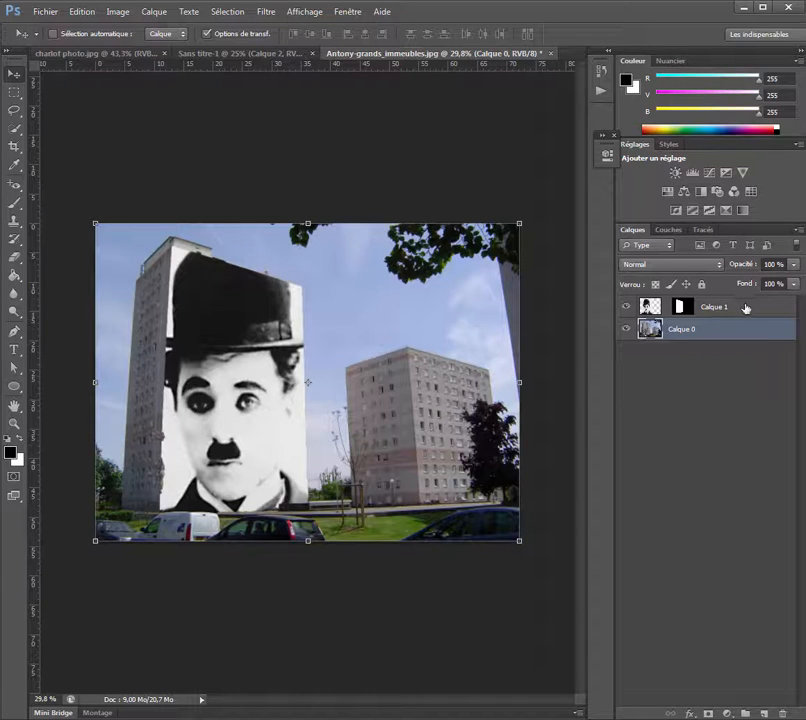
click(745, 308)
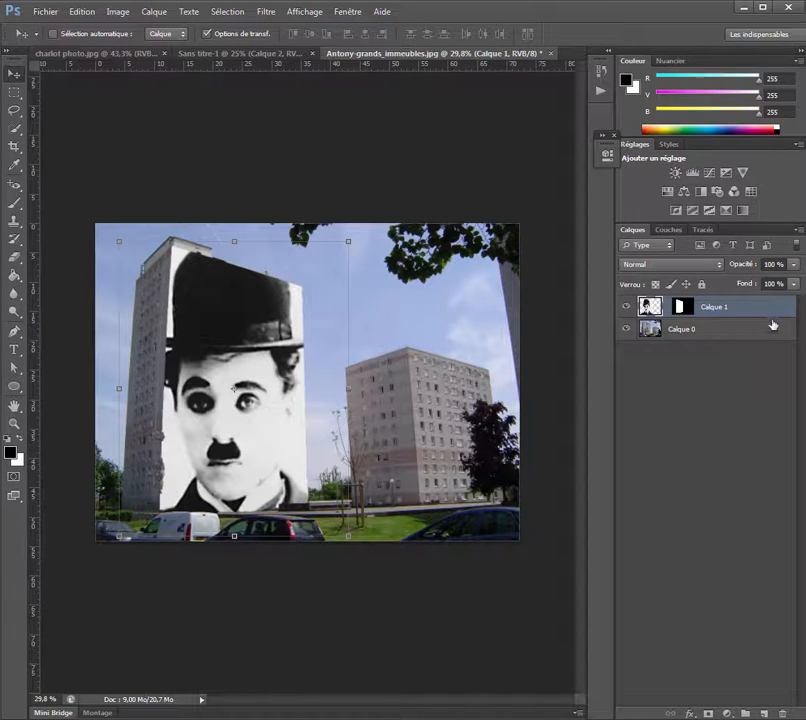
click(791, 266)
drag(795, 287, 763, 288)
click(445, 640)
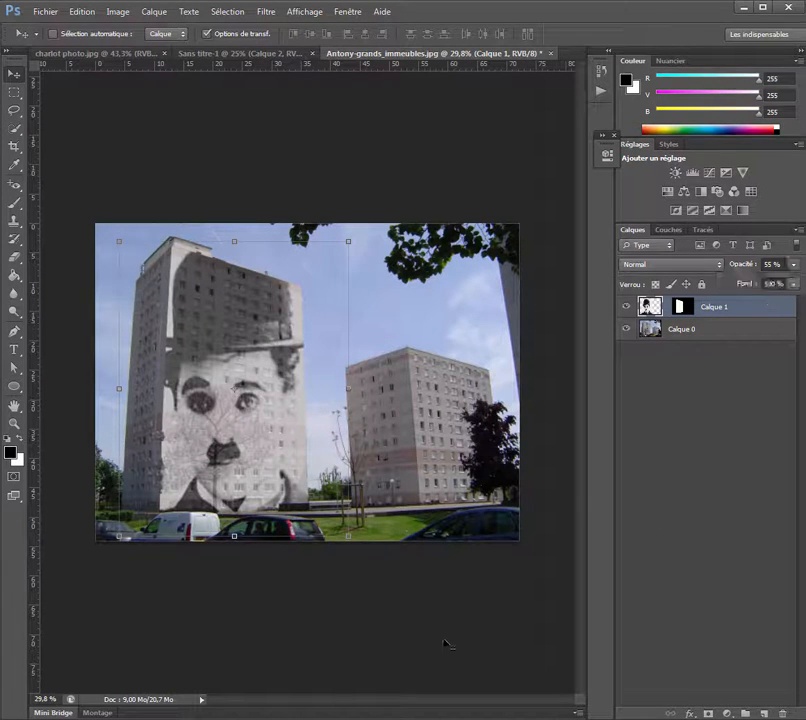